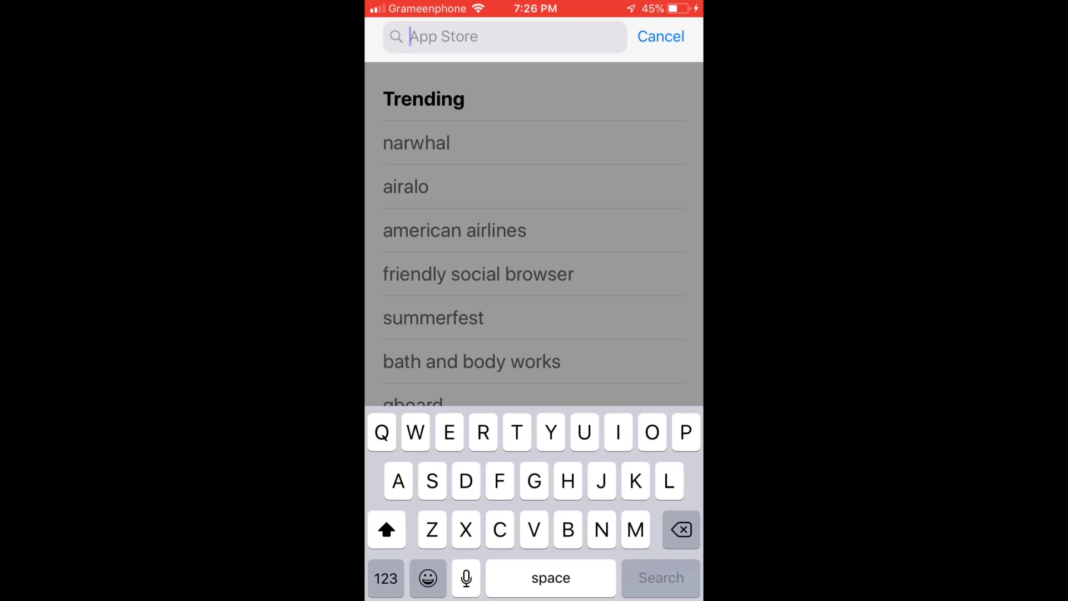
text(Tw)
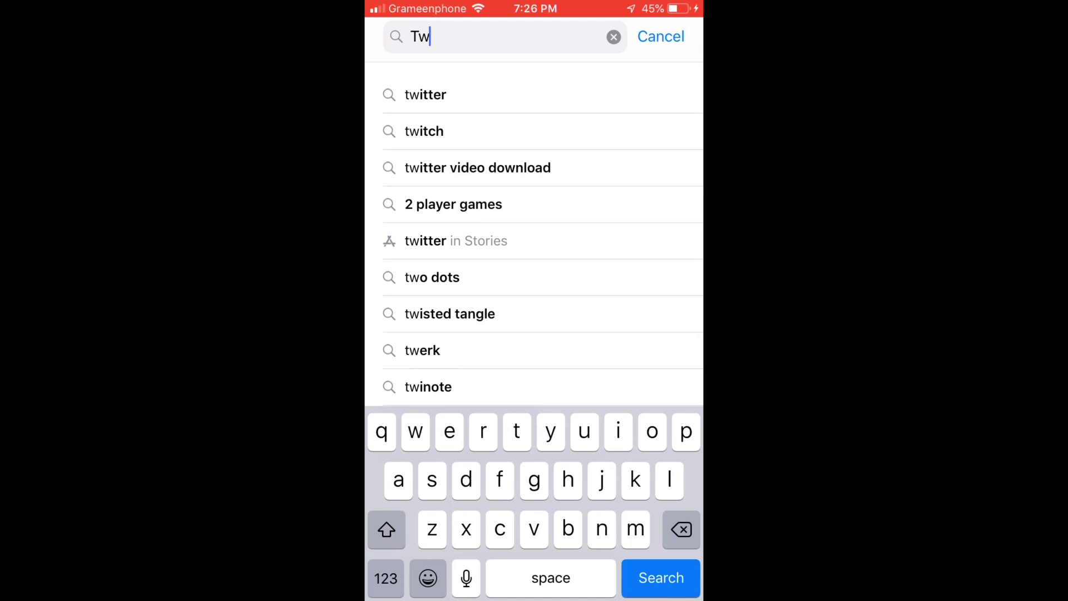
Search for Twitter, try to get it, and dismiss the iOS 15.0 requirement alert.
click(426, 94)
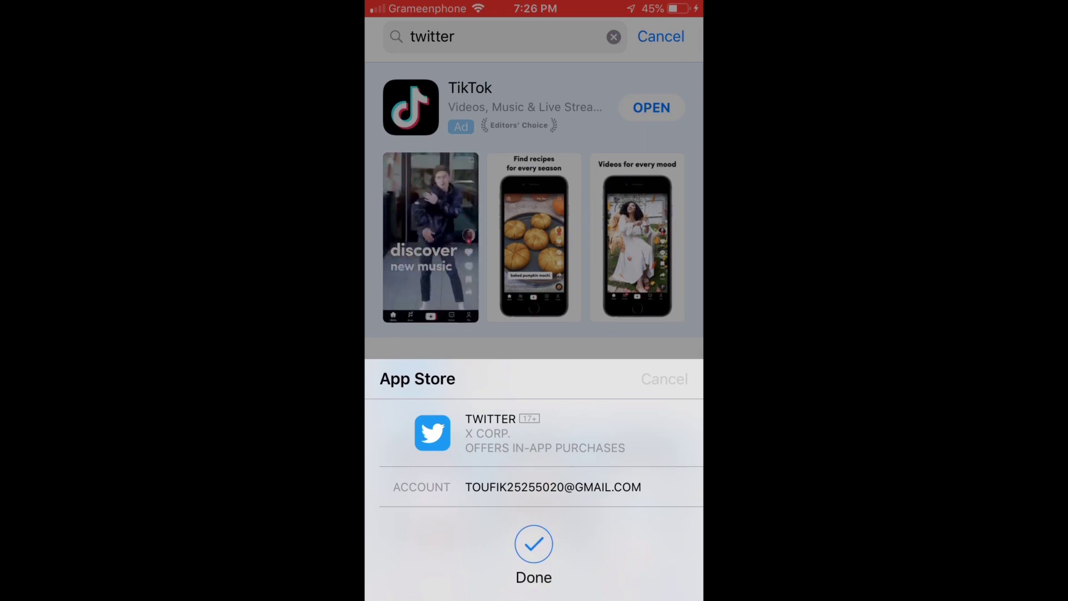
click(465, 370)
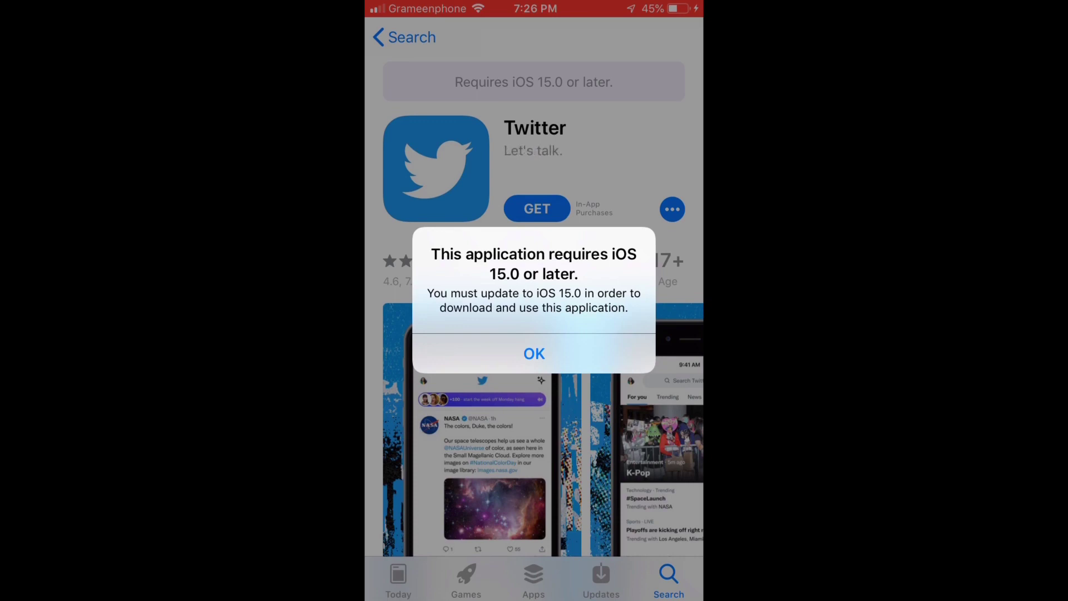
click(534, 352)
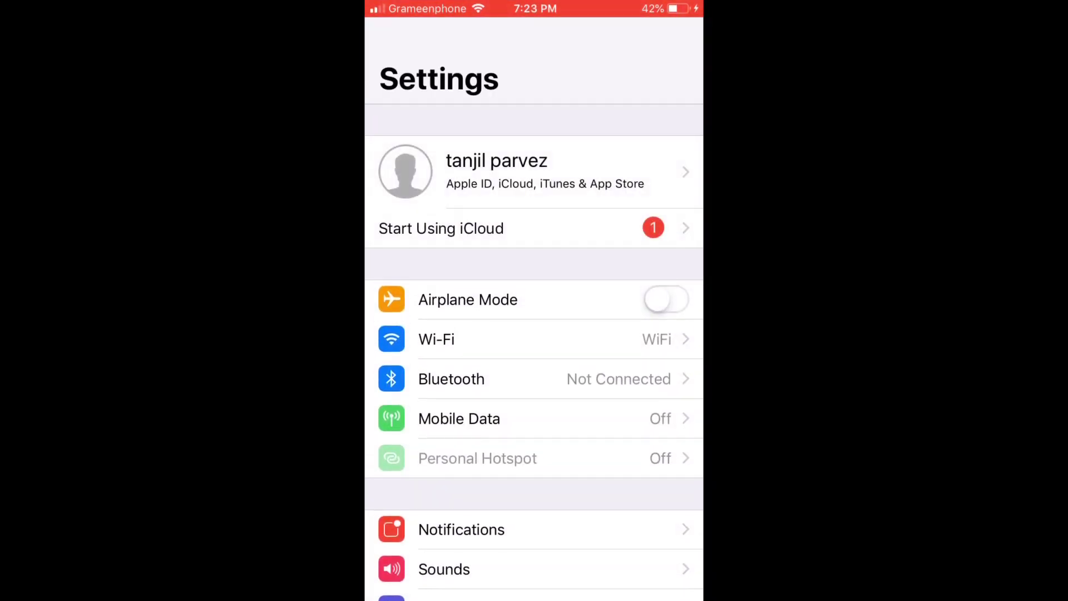
scroll(534, 334, down, 3)
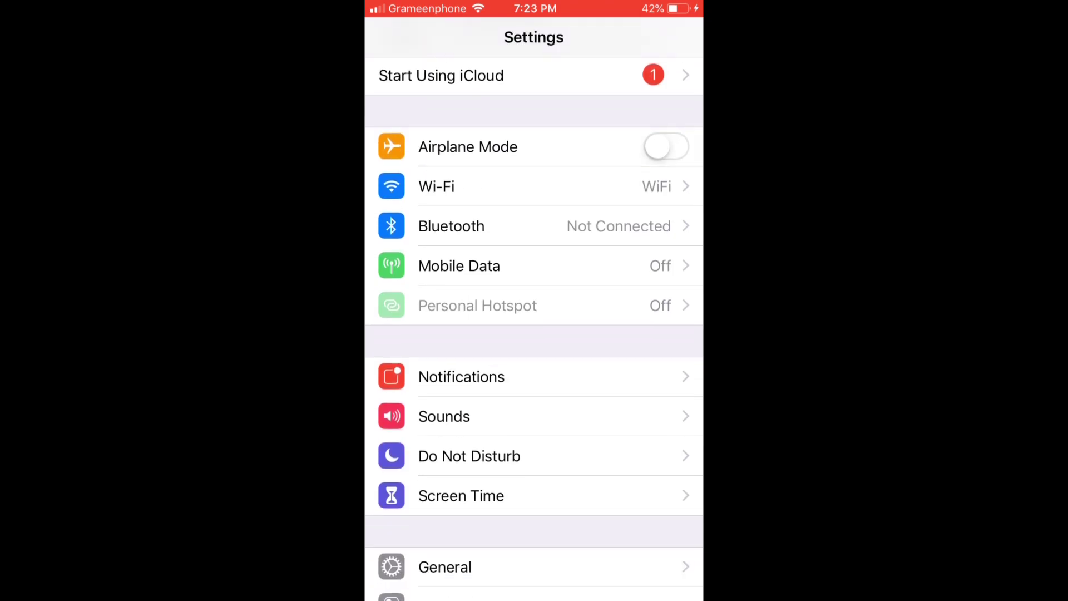
Confirm in General > About that the phone is an iPhone 6 on iOS 12.5.7, then check Software Update.
click(445, 566)
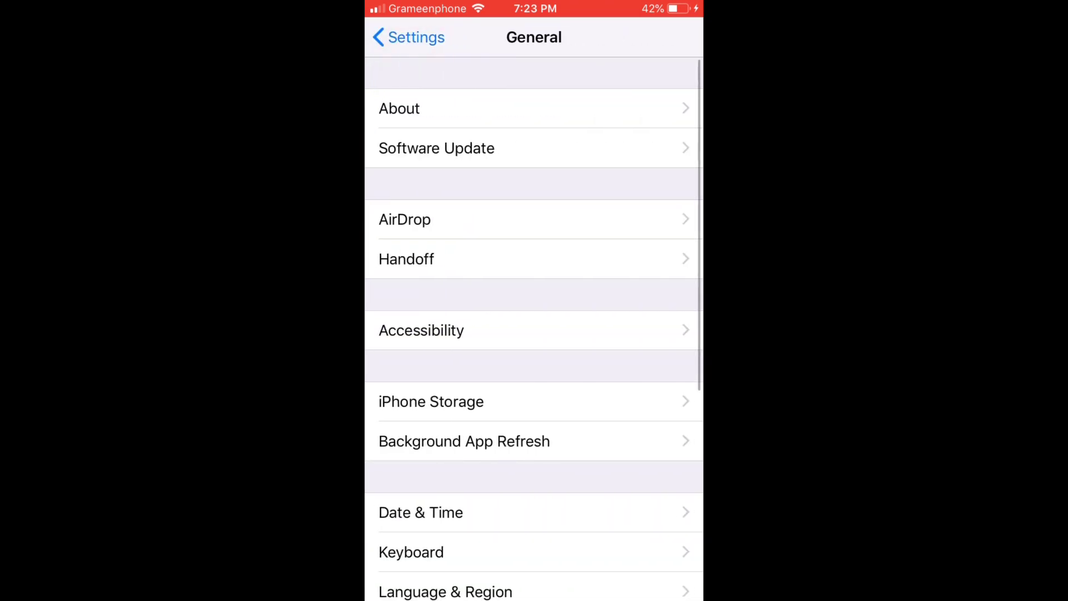
click(399, 108)
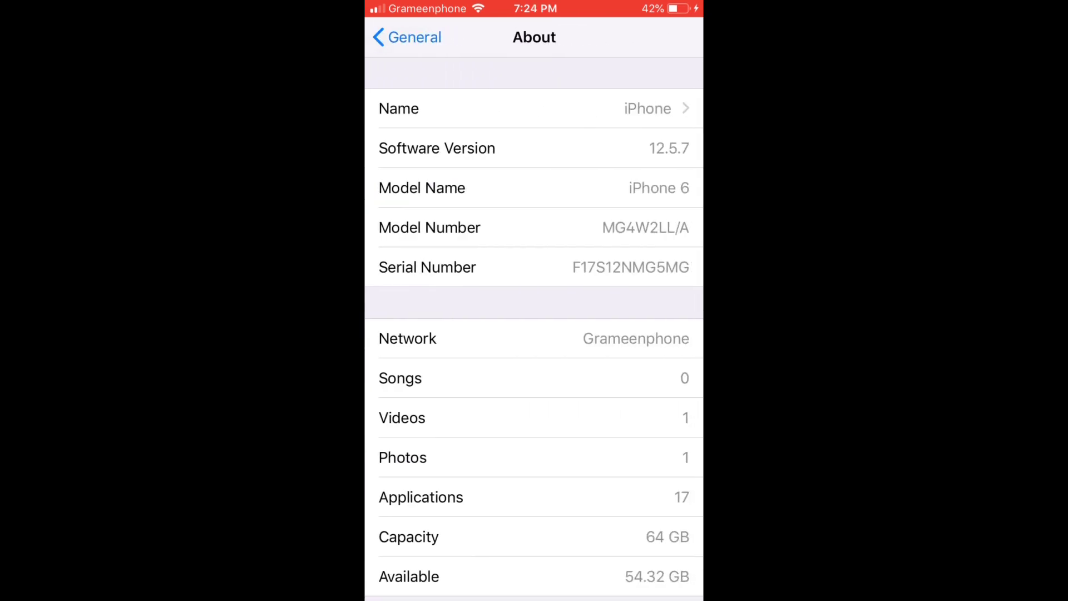
scroll(535, 329, down, 1)
scroll(534, 328, down, 1)
scroll(535, 328, down, 1)
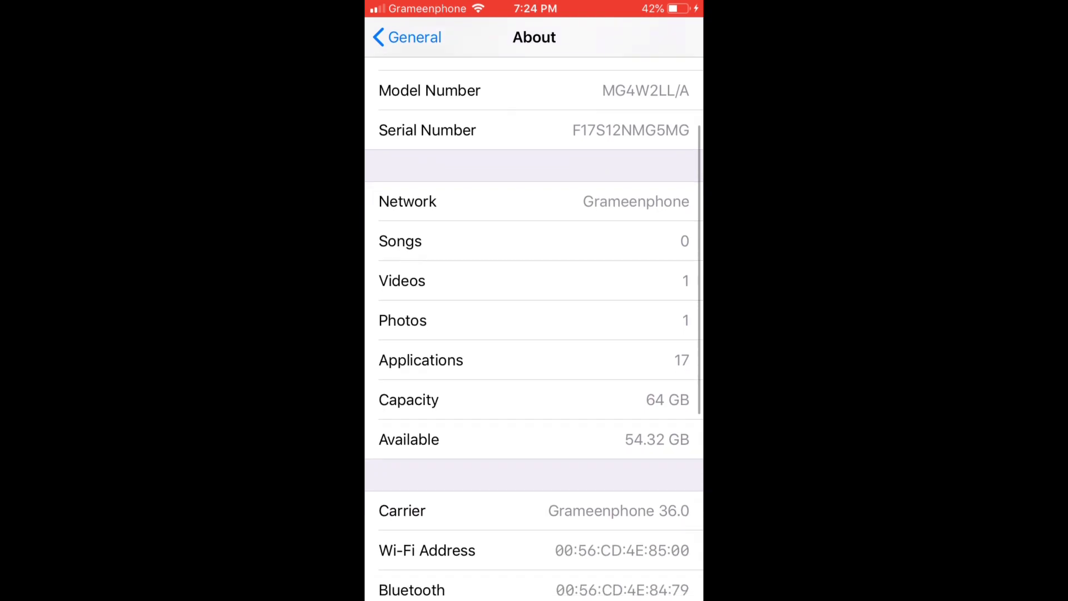
scroll(534, 328, down, 1)
scroll(535, 329, up, 3)
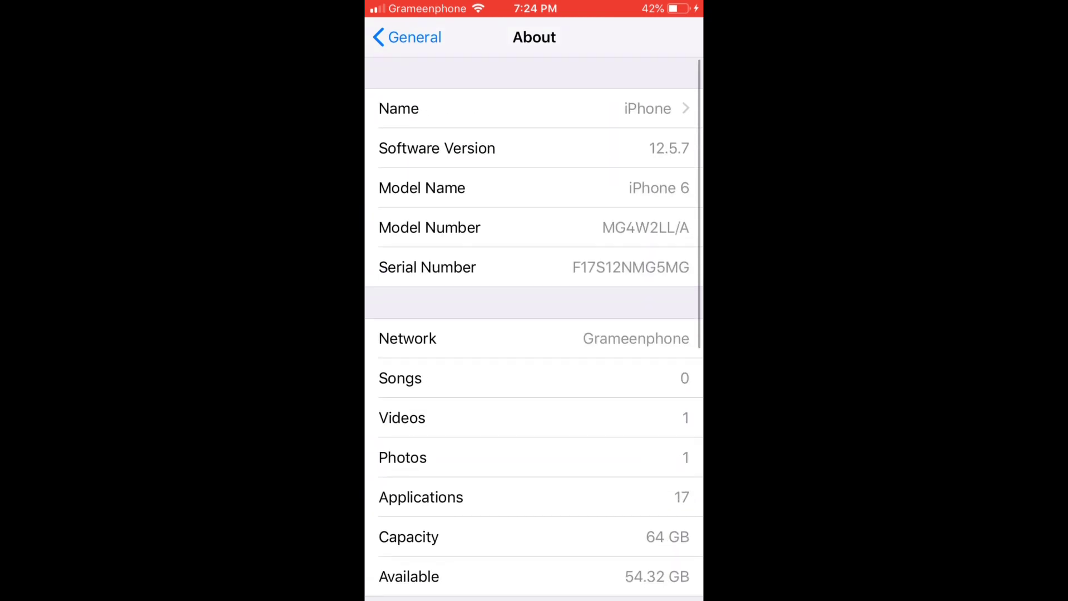
click(408, 37)
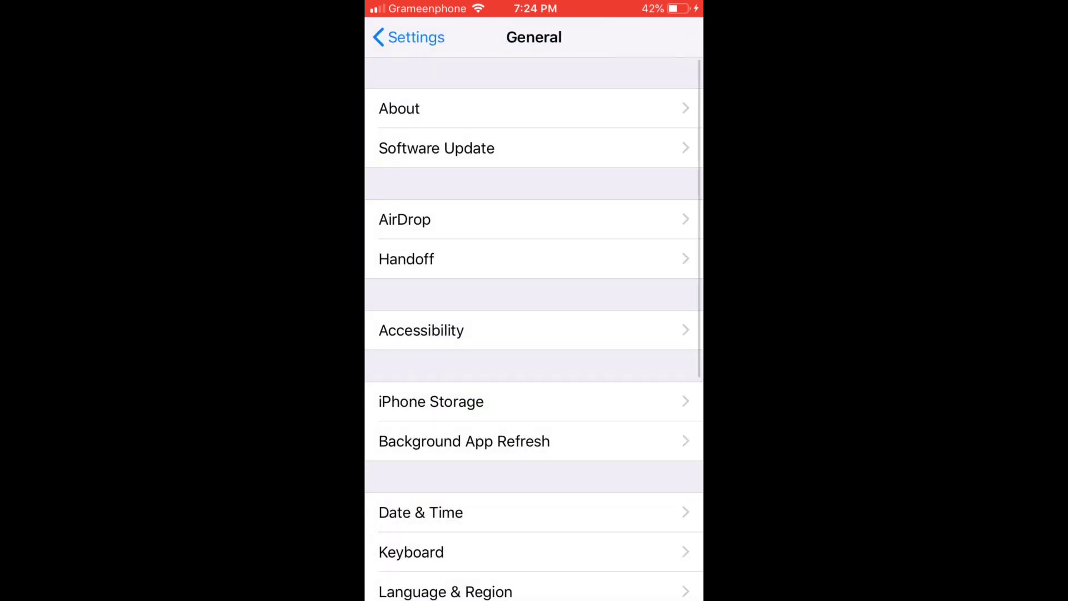
scroll(534, 328, down, 5)
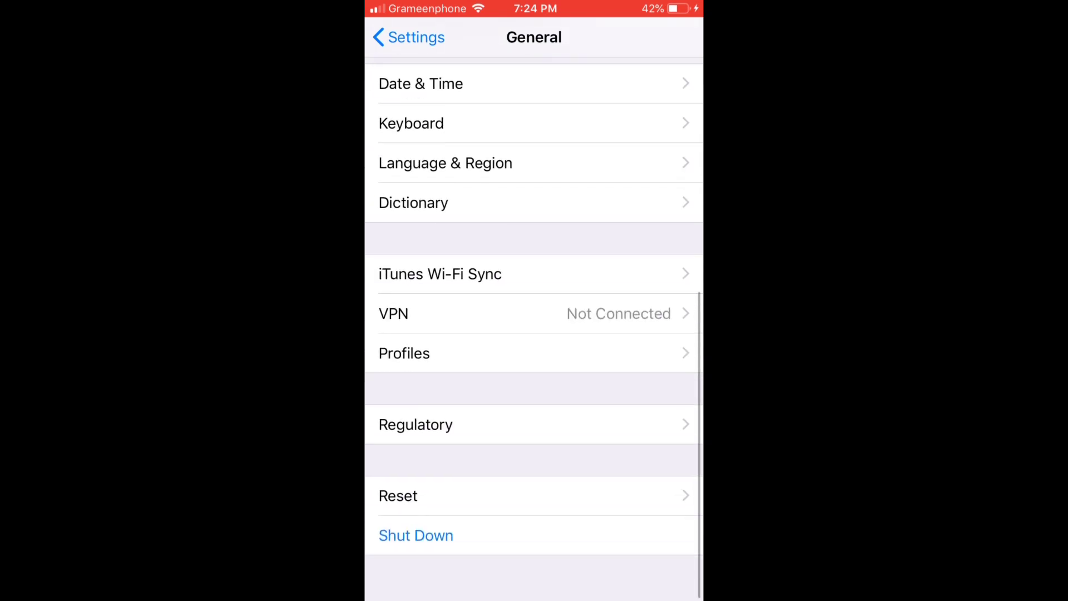
scroll(534, 328, up, 5)
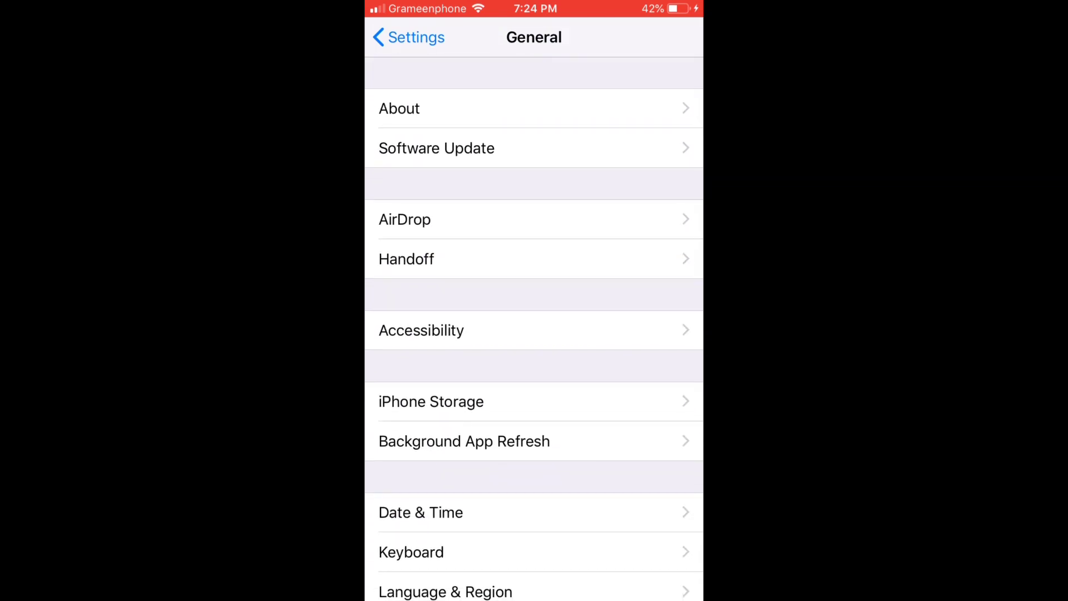
click(436, 148)
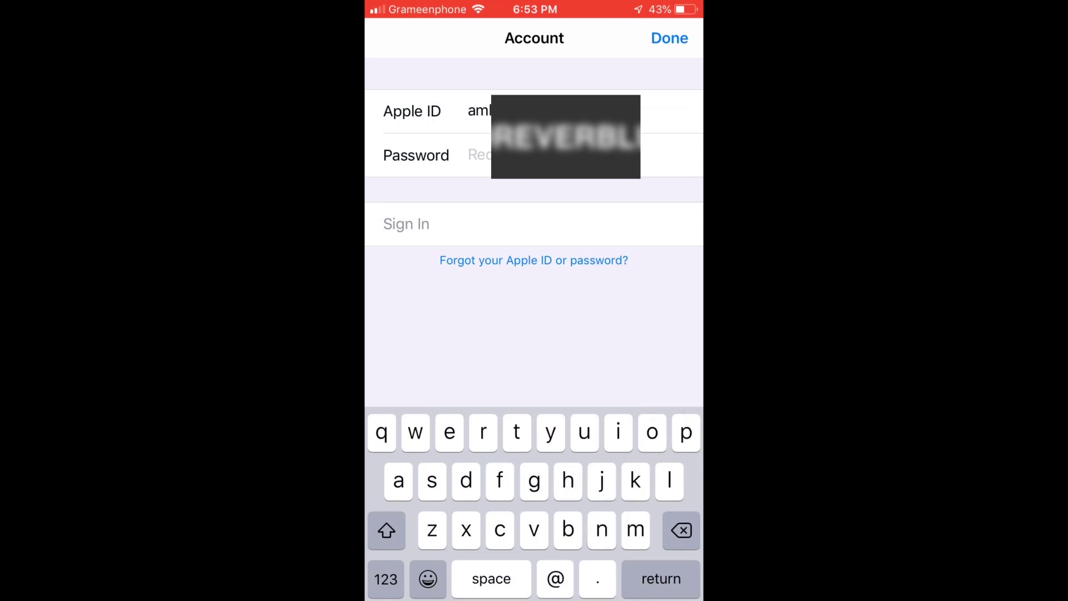
text(z)
text(a.)
text(com)
Enter the different Apple ID and password and sign in.
key(Return)
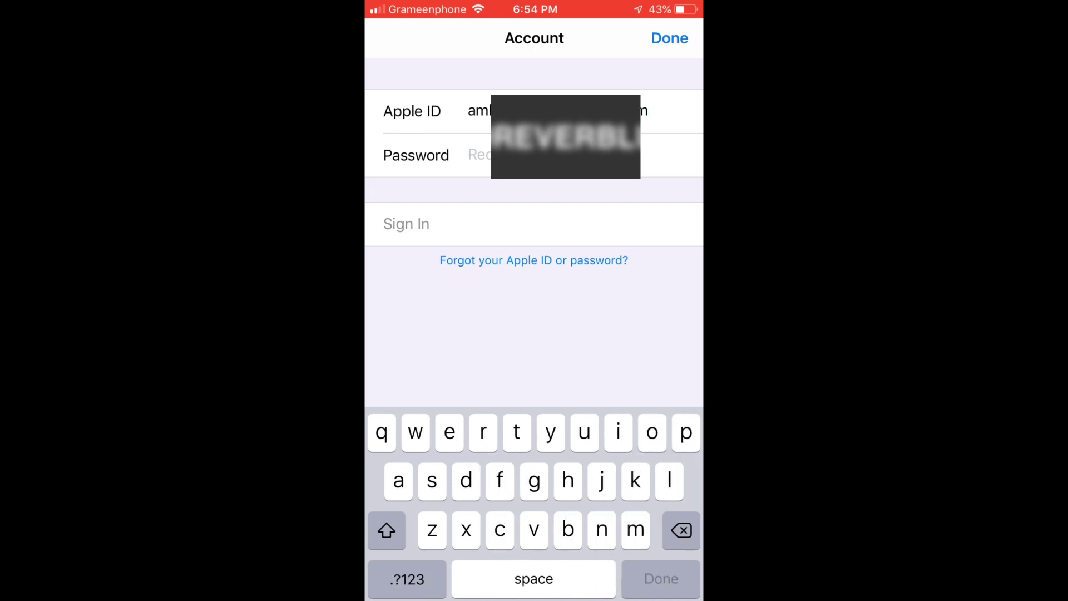
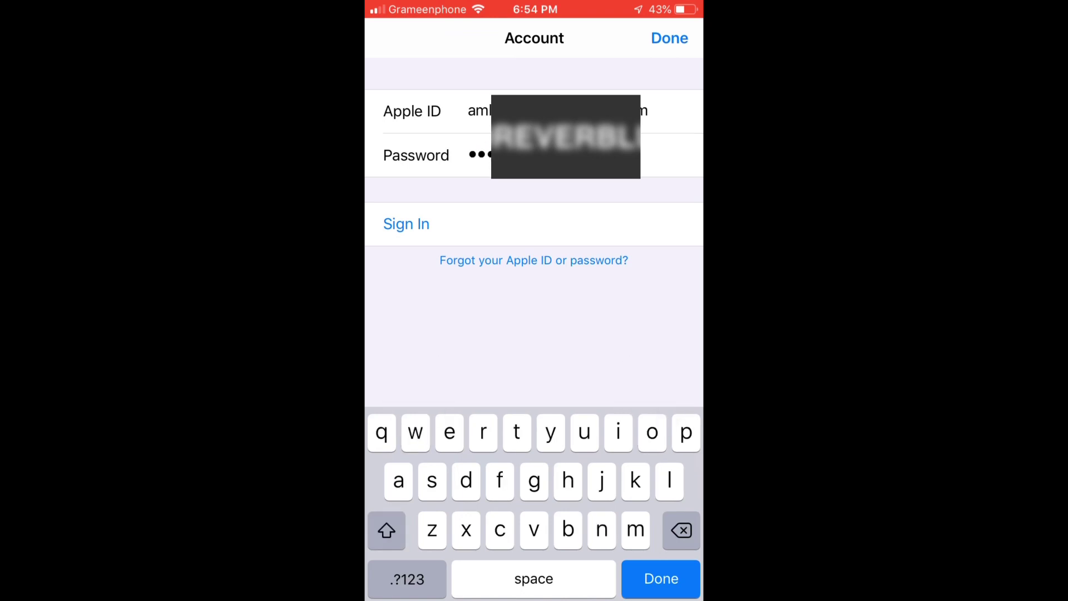
click(407, 578)
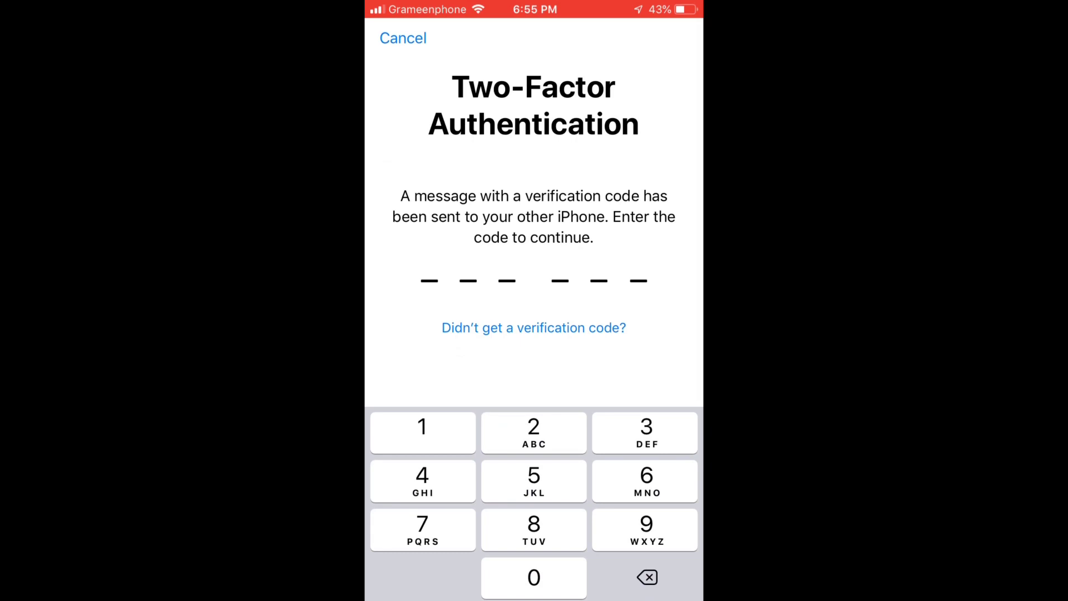
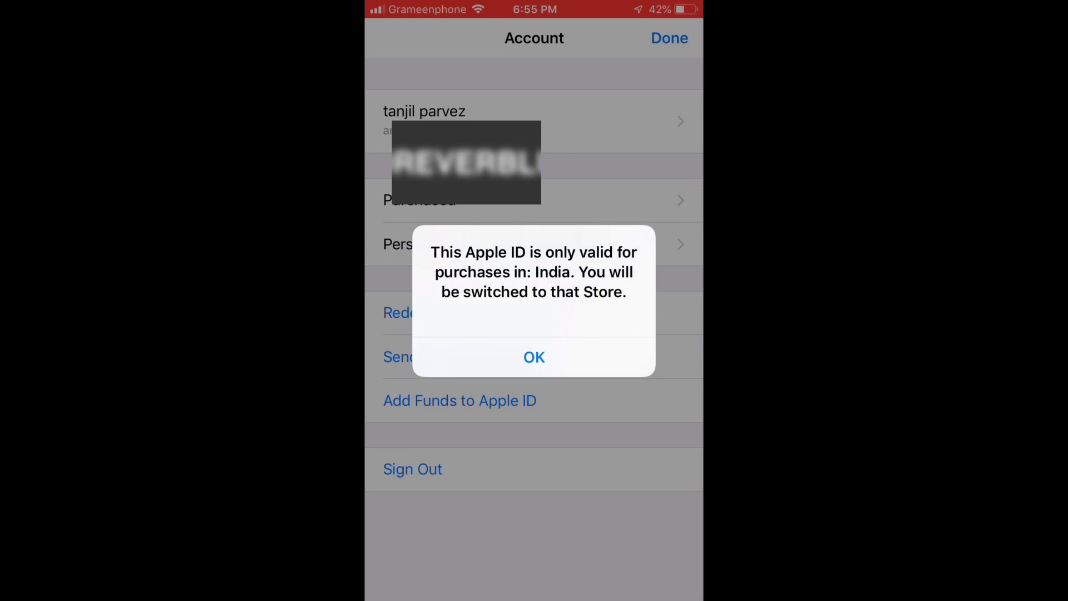
Accept the switch to the India store and search for YouTube.
click(534, 357)
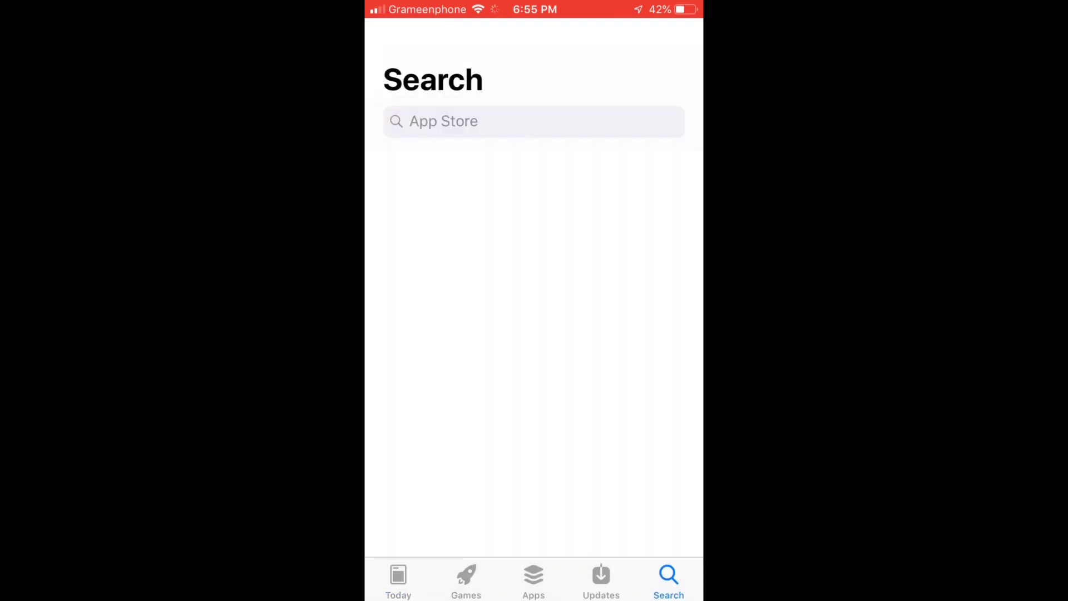
click(534, 121)
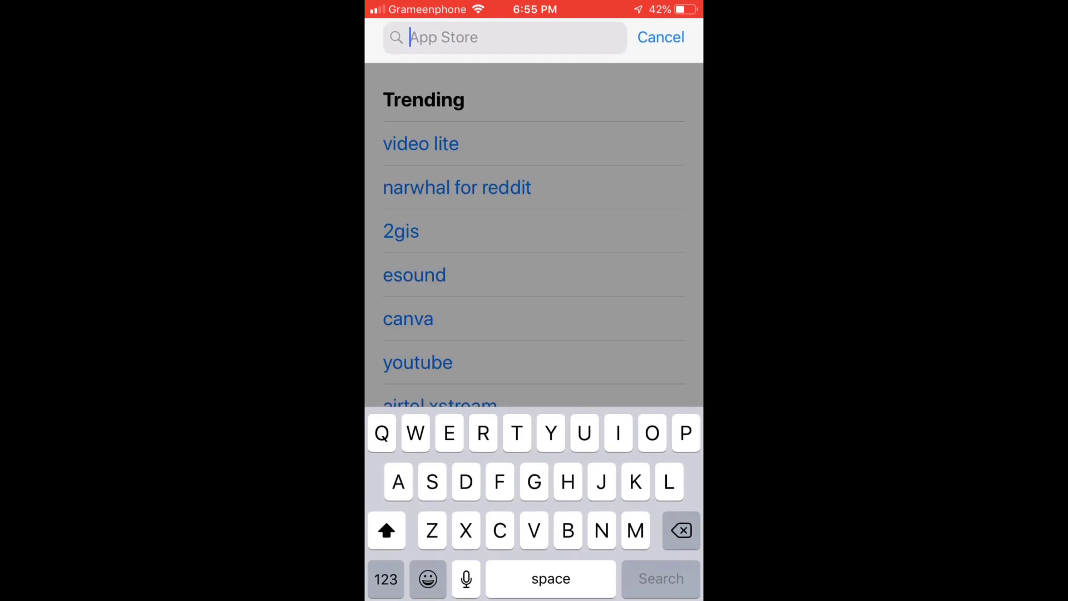
text(Yo)
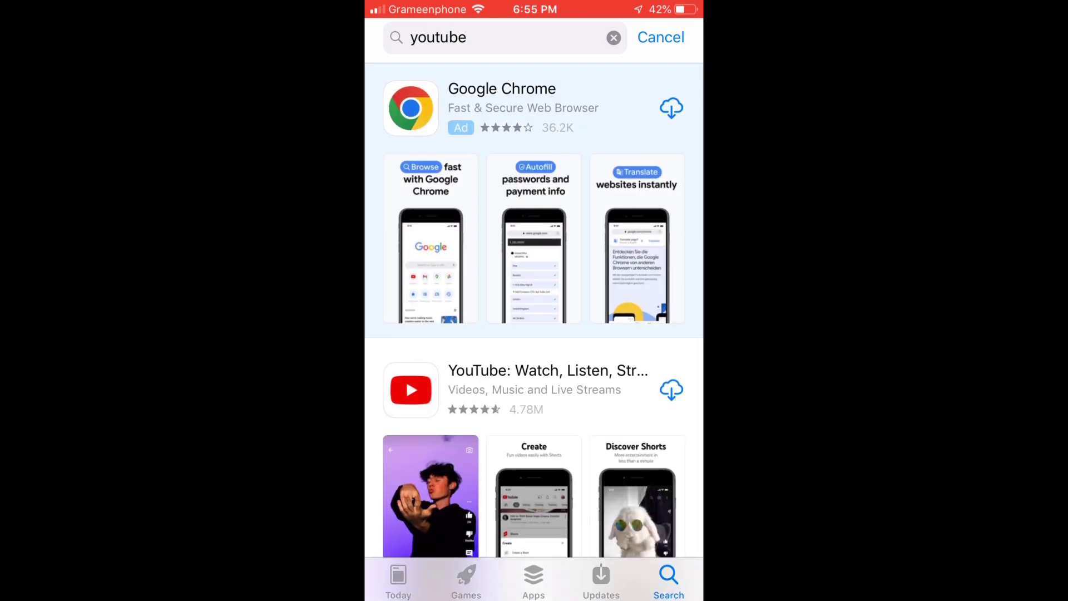
Download the last compatible versions of YouTube and Google Chrome.
click(671, 390)
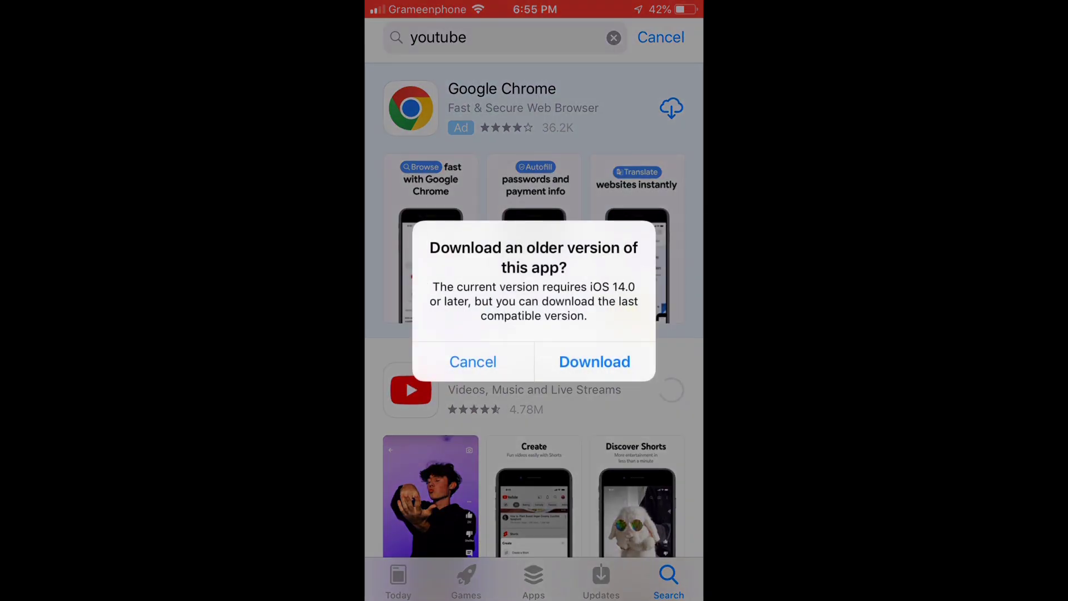
click(594, 361)
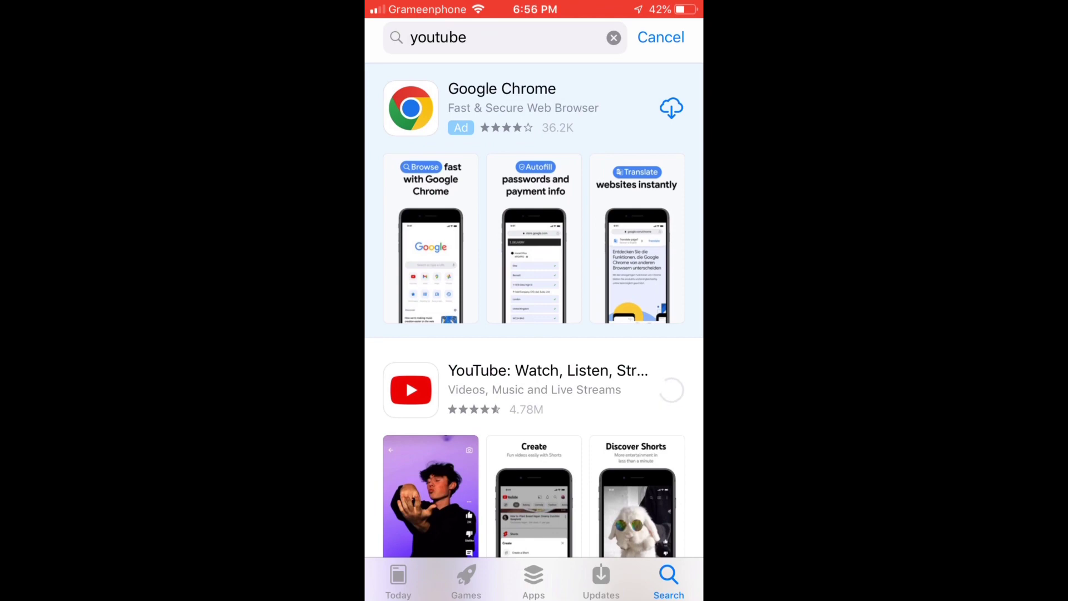
click(671, 108)
scroll(534, 309, down, 10)
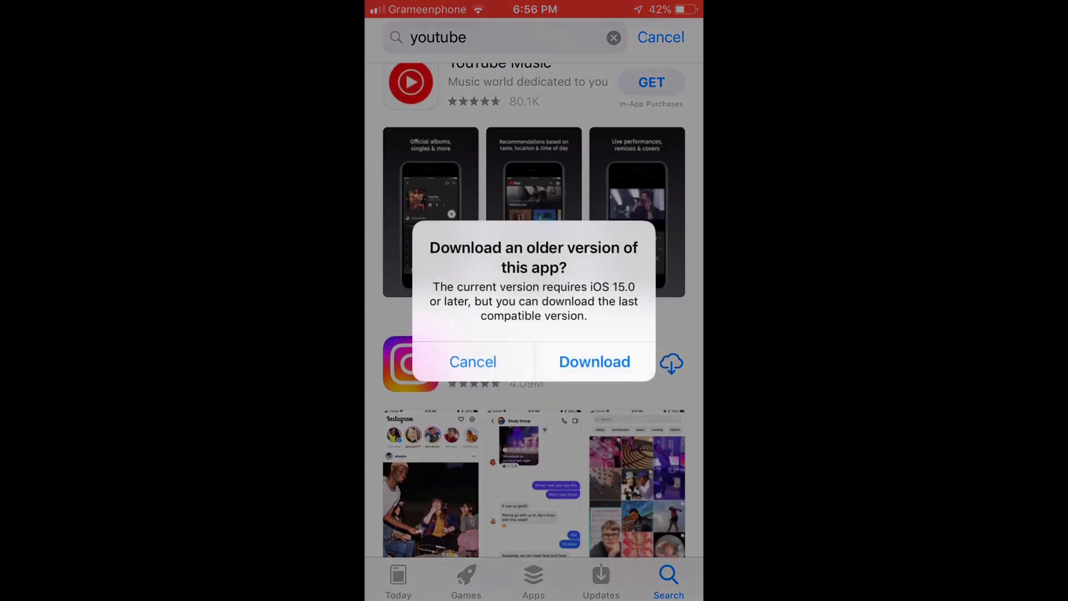
click(594, 361)
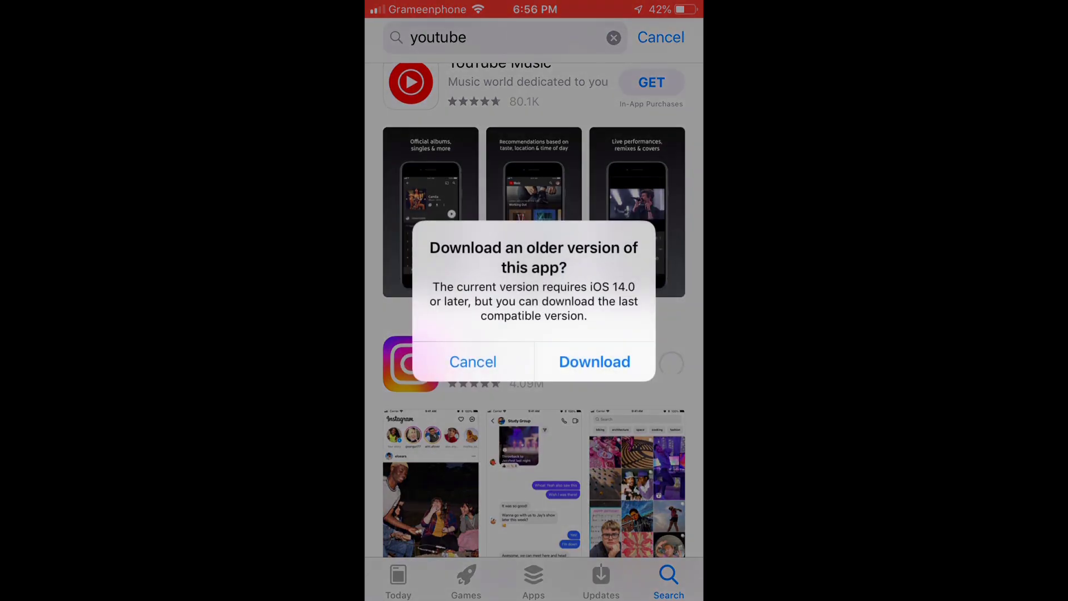
Download older compatible Instagram and Gmail versions, then clear the search to look up Facebook.
click(595, 361)
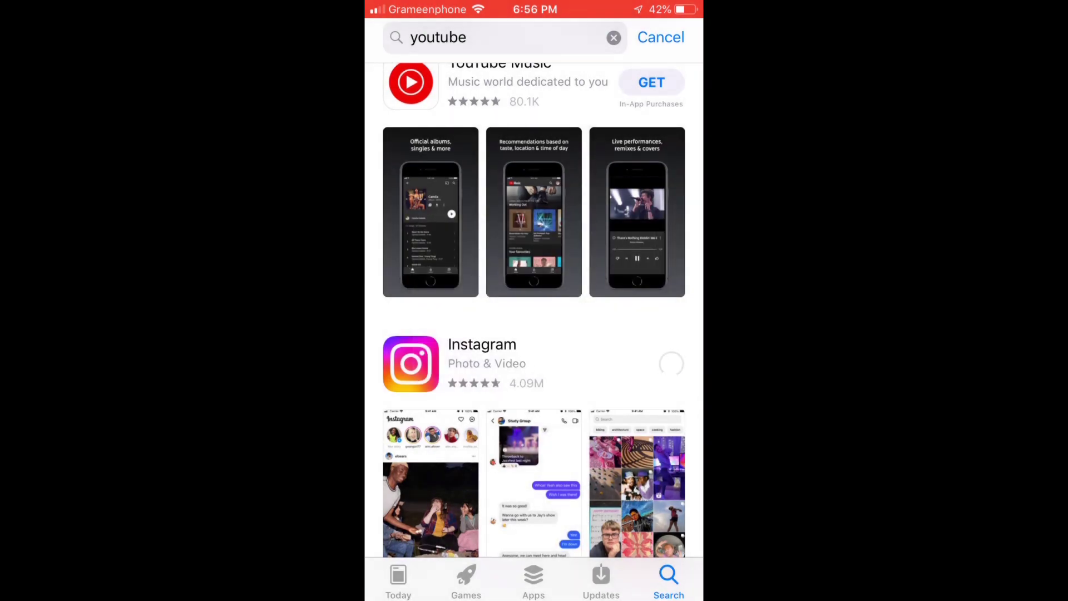
scroll(534, 334, down, 5)
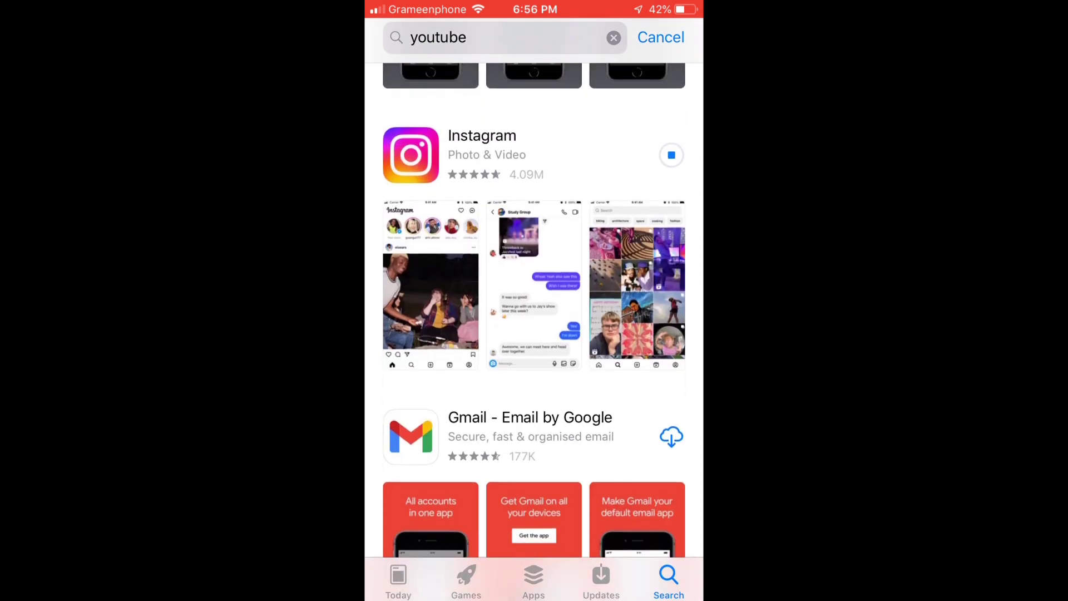
scroll(534, 334, down, 3)
click(671, 310)
scroll(535, 335, down, 2)
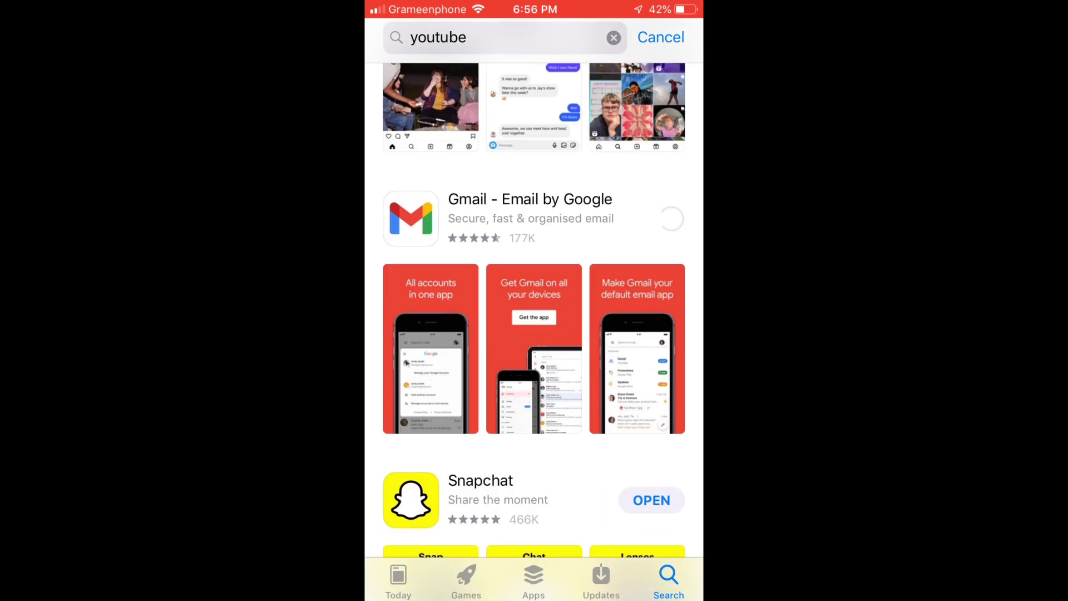
scroll(534, 334, down, 3)
click(598, 367)
click(614, 37)
text(Fa)
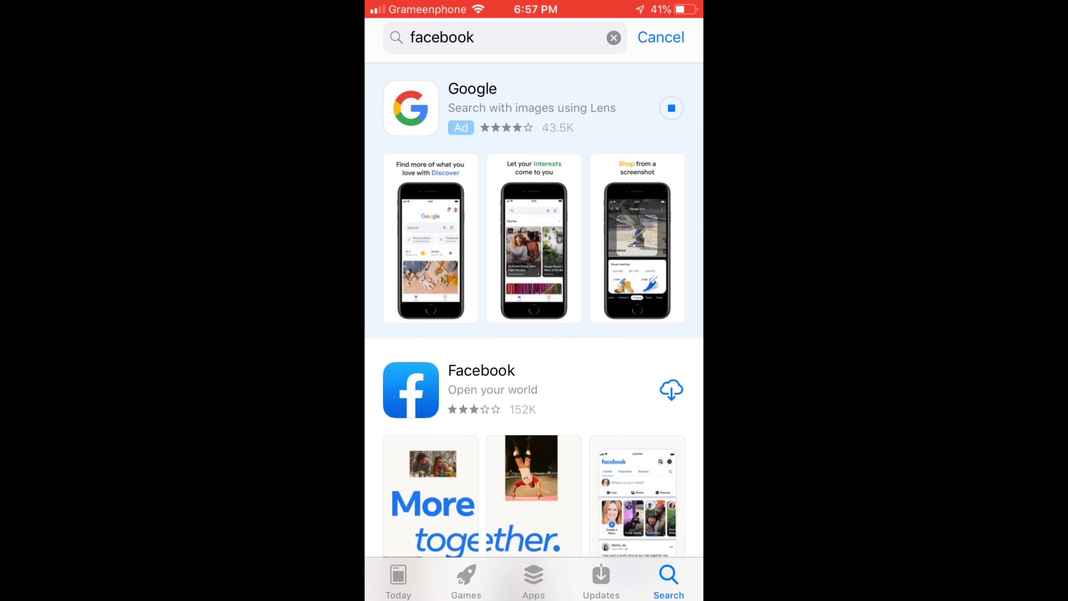
scroll(534, 300, down, 1)
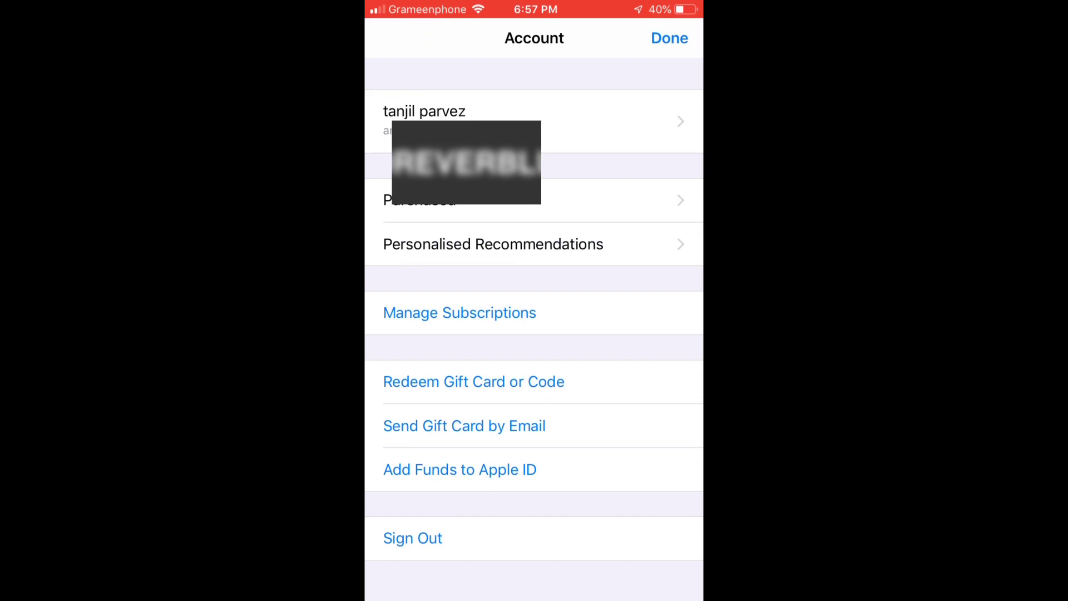
Go to Purchased > My Purchases and re-download Nagad.
click(459, 312)
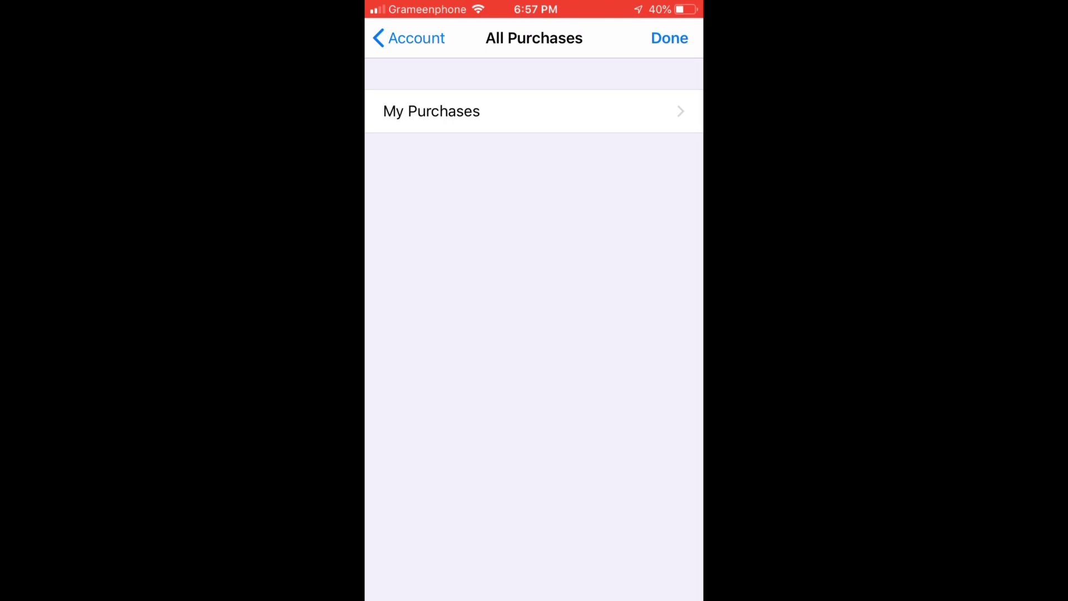
click(432, 112)
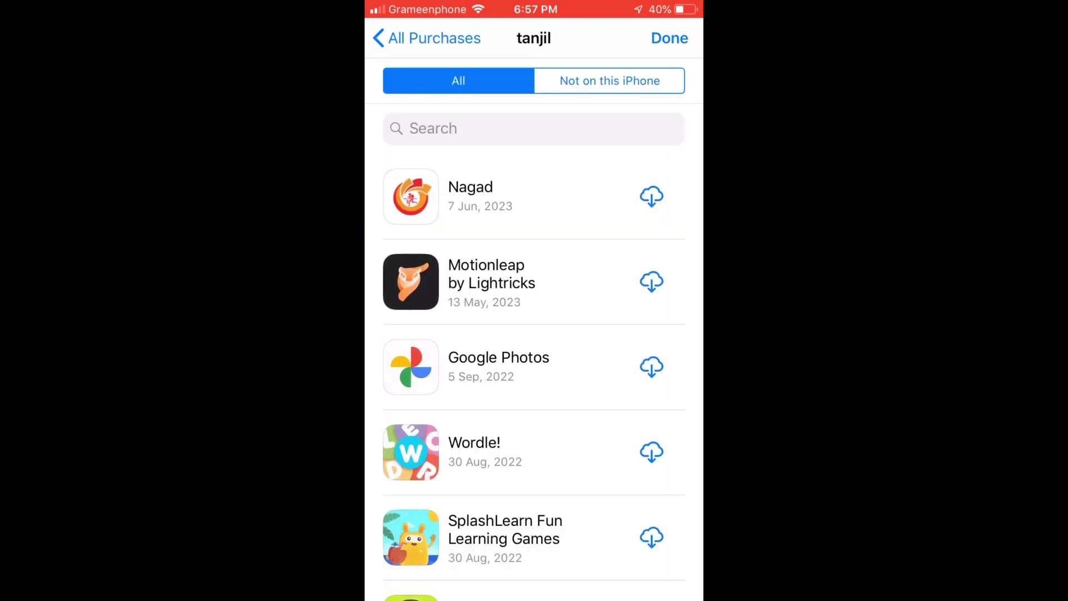
click(651, 195)
scroll(534, 350, down, 10)
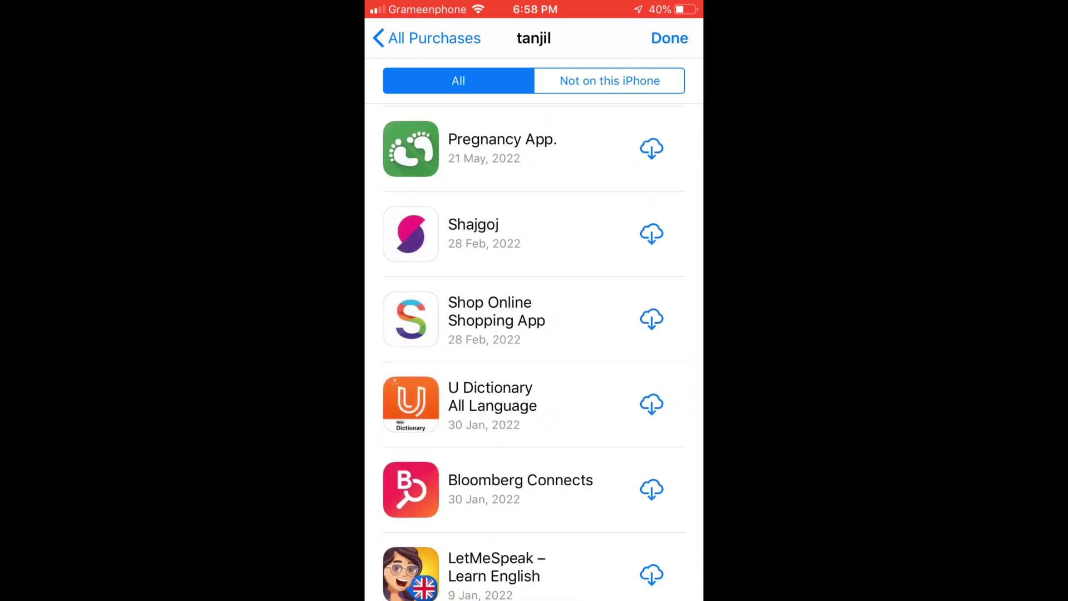
scroll(534, 350, down, 2)
scroll(534, 351, down, 5)
scroll(534, 351, down, 4)
scroll(534, 351, down, 3)
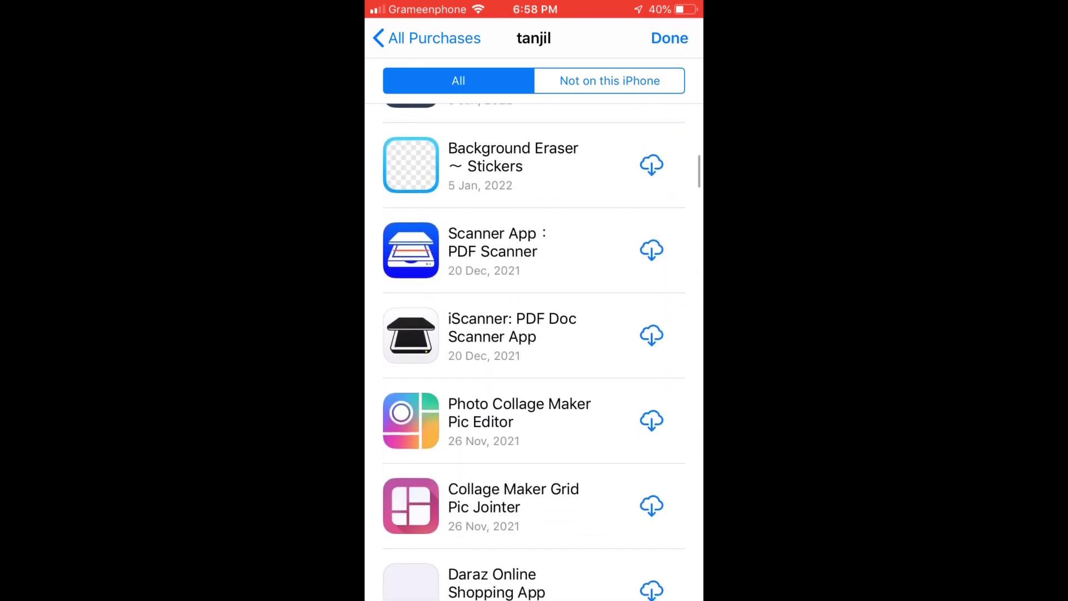
scroll(535, 351, down, 3)
scroll(535, 350, down, 3)
scroll(534, 350, up, 1)
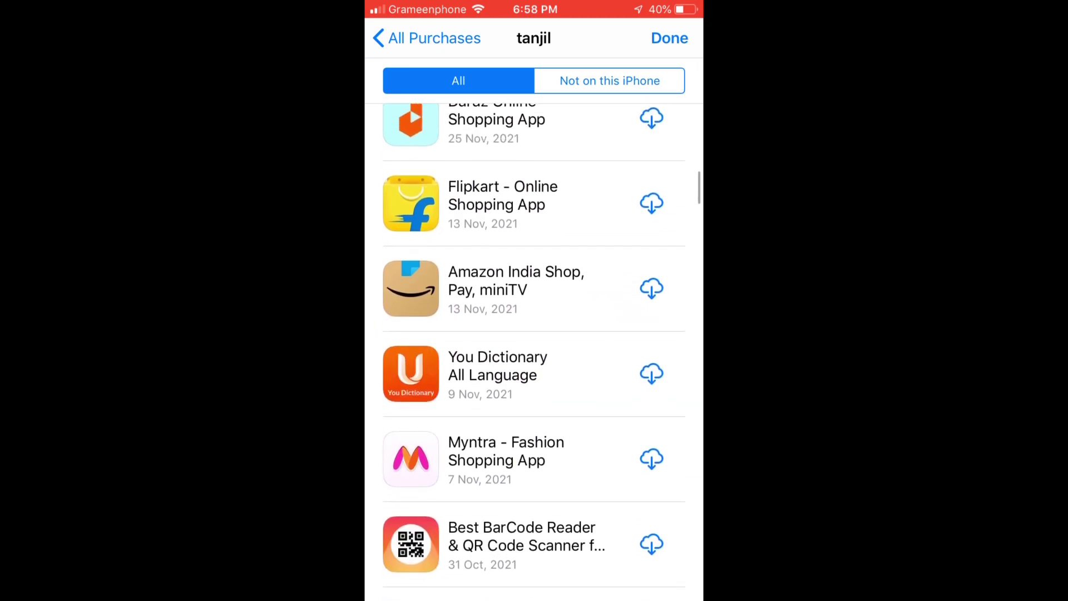
scroll(535, 351, down, 3)
scroll(534, 351, down, 2)
scroll(534, 350, down, 5)
scroll(535, 351, down, 1)
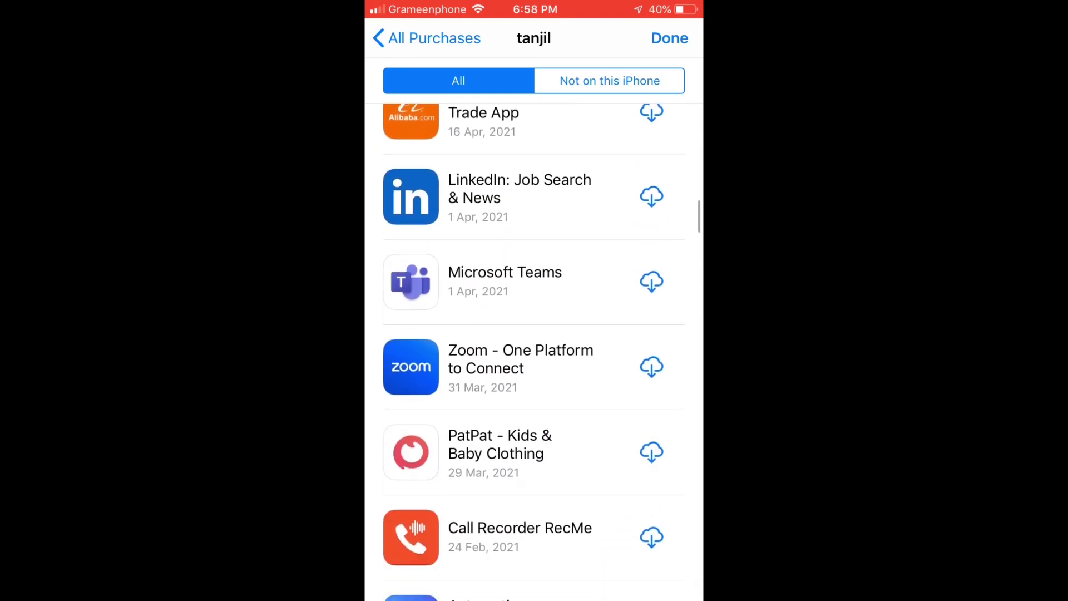
scroll(534, 352, down, 3)
scroll(535, 351, down, 4)
scroll(534, 351, down, 2)
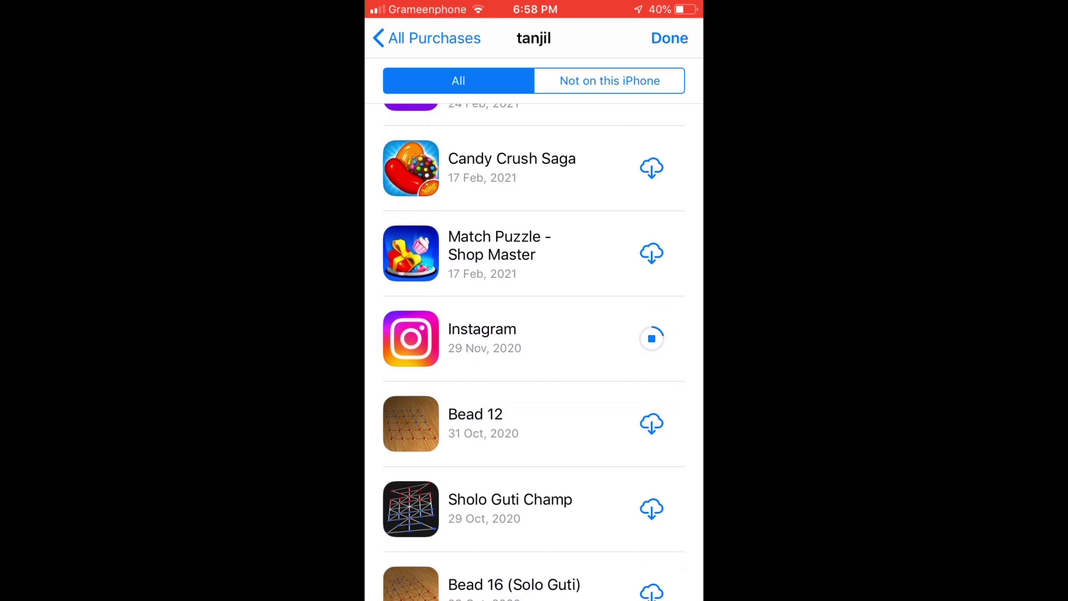
scroll(534, 350, up, 5)
scroll(534, 350, up, 1)
scroll(534, 351, up, 2)
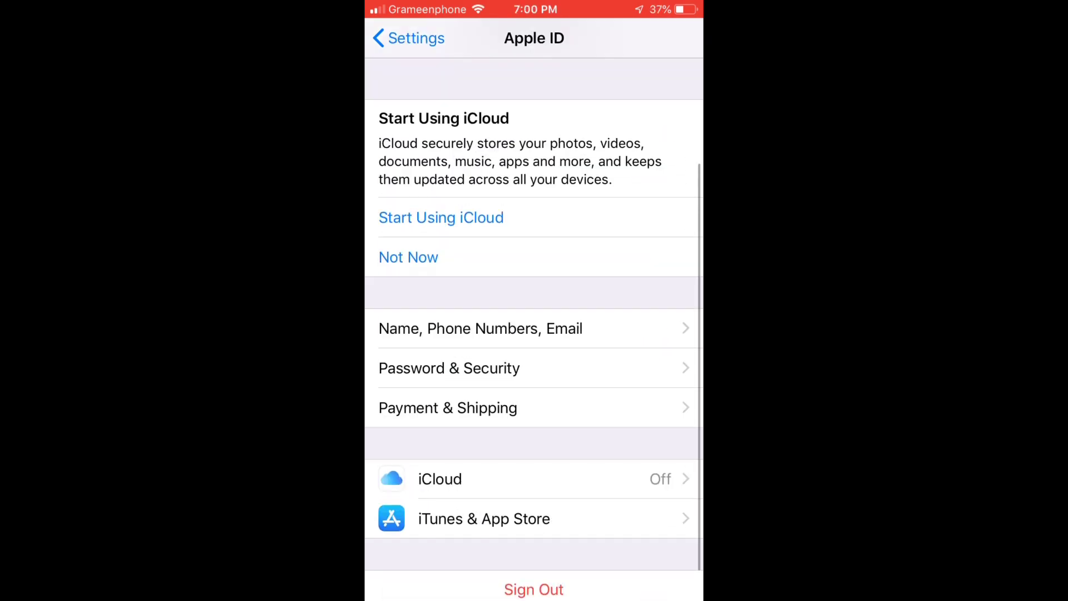
scroll(534, 335, down, 1)
scroll(535, 334, down, 1)
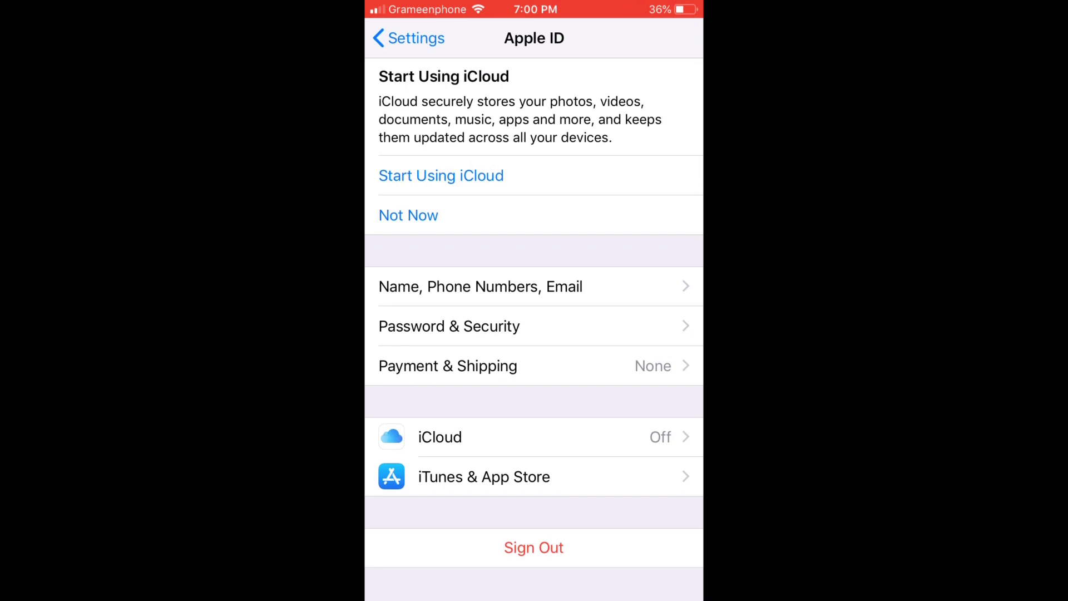
Press Home to leave Settings and view the apps installing on the home screen.
key(Home)
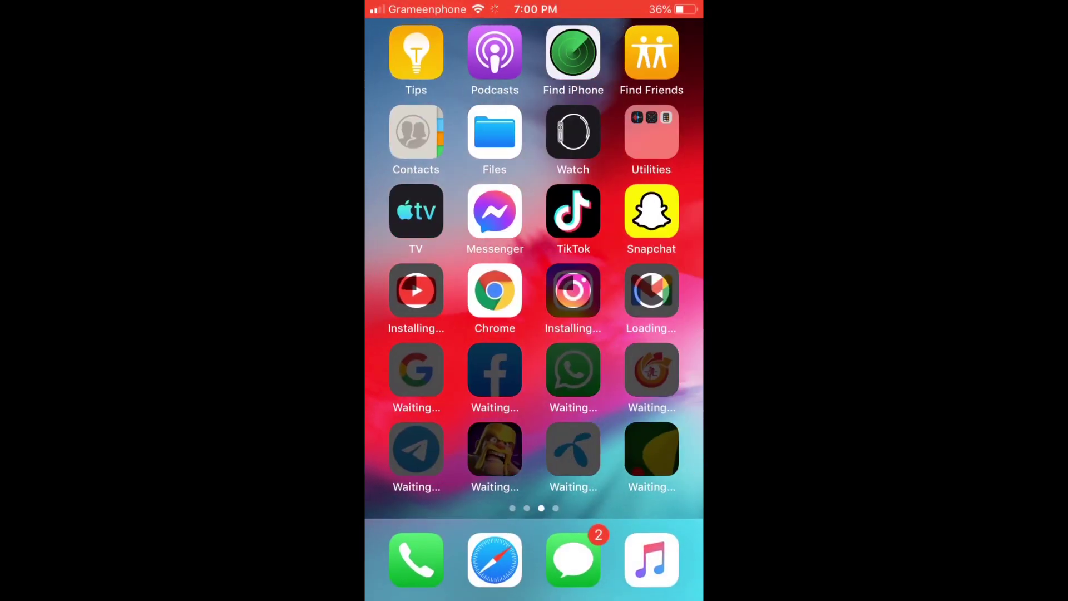